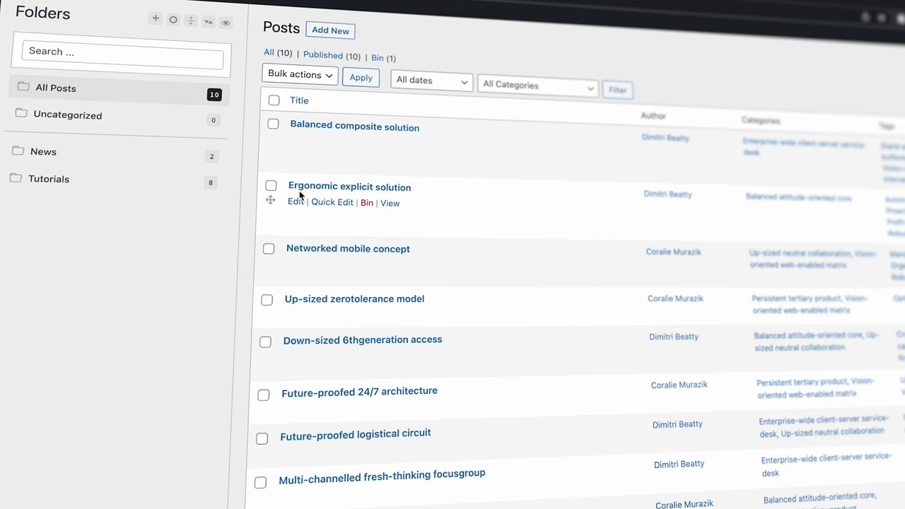
File a post in News, 'Down-sized 6thgeneration access' in Tutorials, and three checked posts in Uncategorized.
left_click_drag(251, 202, 101, 158)
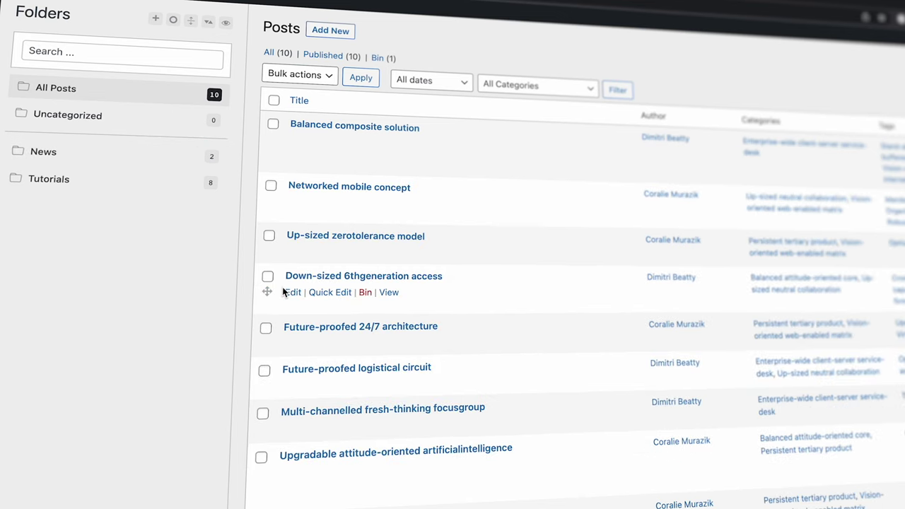
left_click_drag(176, 230, 88, 187)
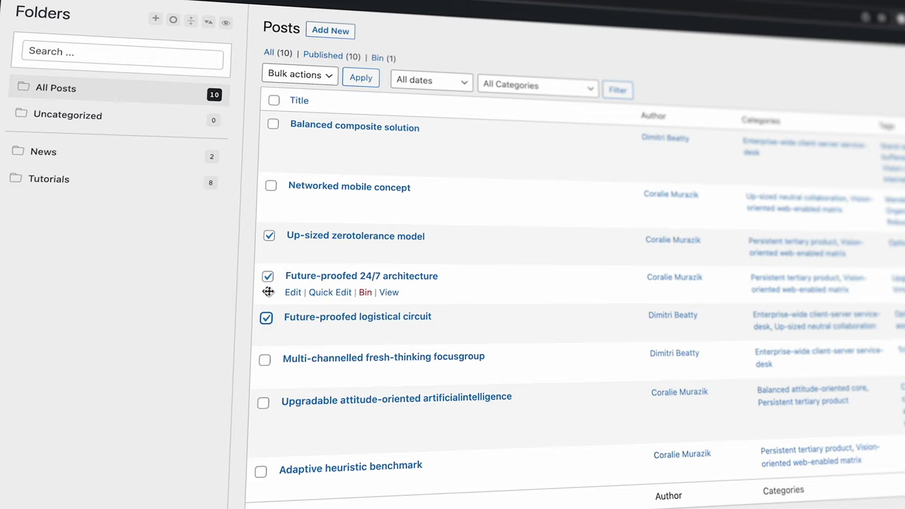
left_click_drag(153, 220, 75, 119)
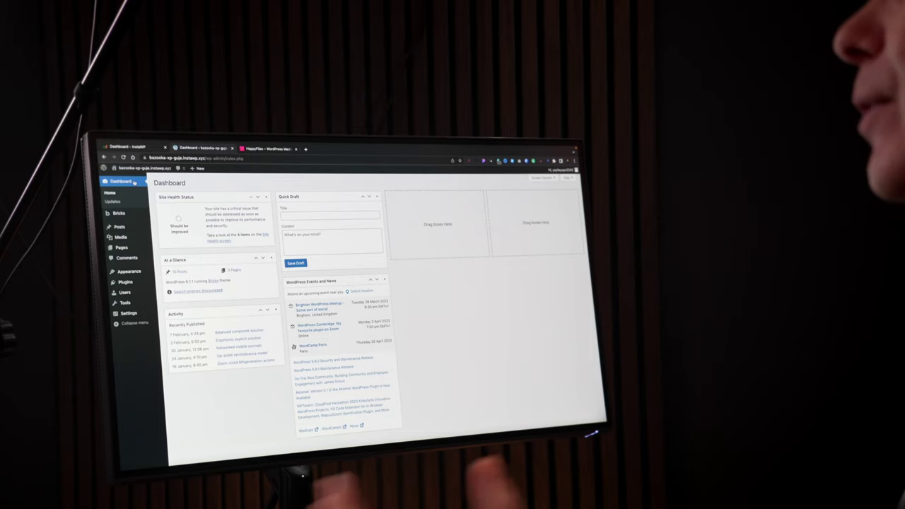
On the Settings > HappyFiles page, enable Posts under Post Types and save the changes.
mouse_move(127, 313)
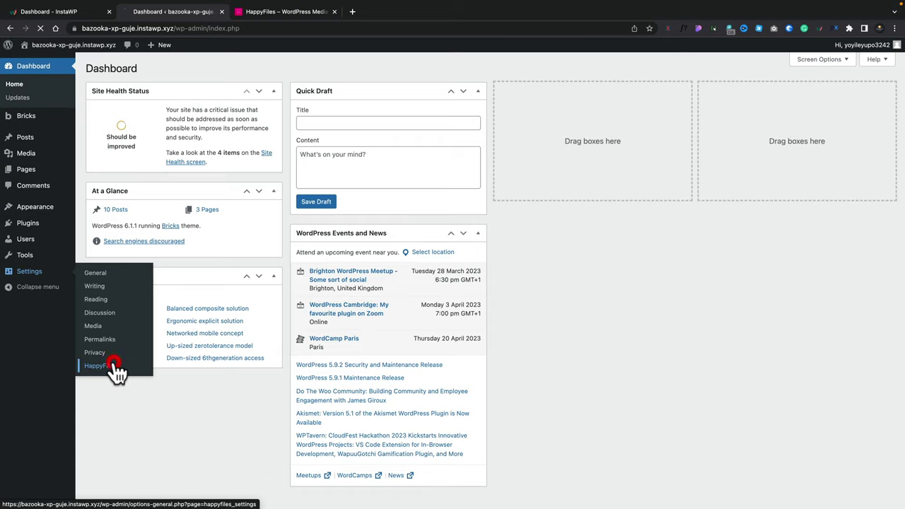
left_click(178, 371)
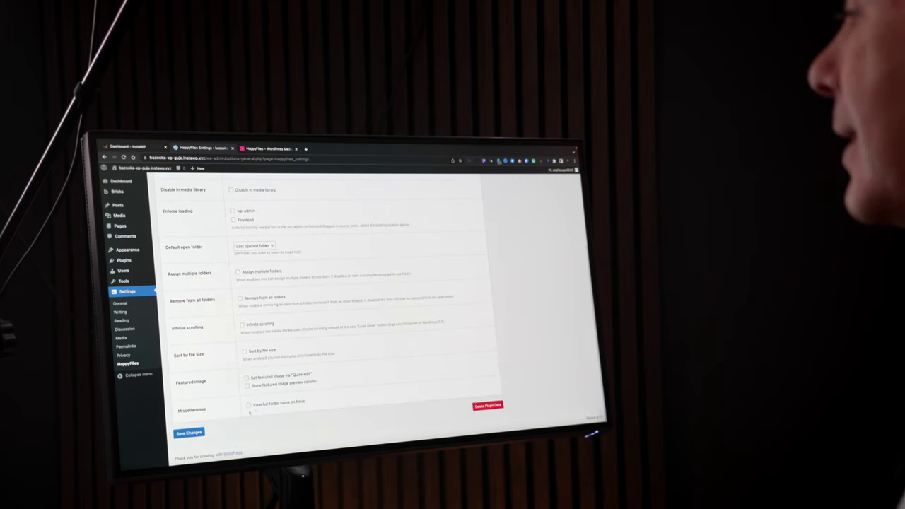
left_click(198, 435)
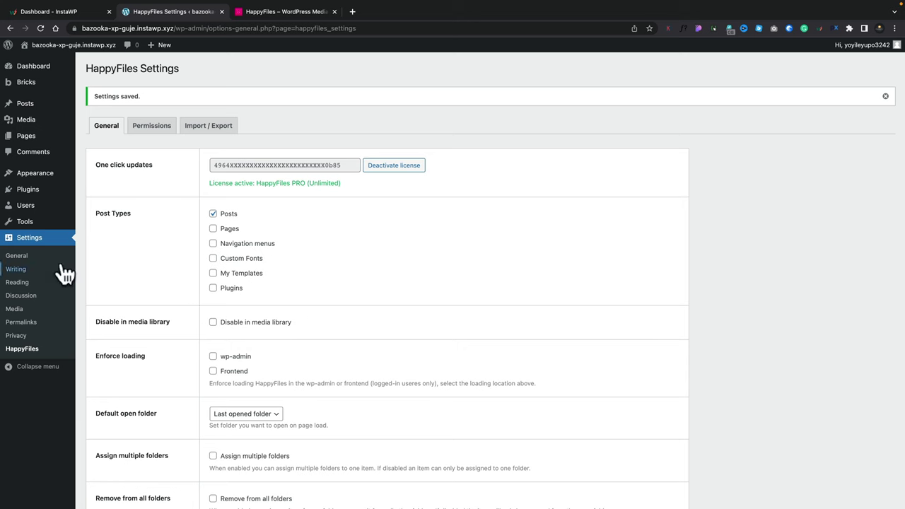
On All Posts, add a News folder and a Tutorials folder in the Folders sidebar.
mouse_move(29, 108)
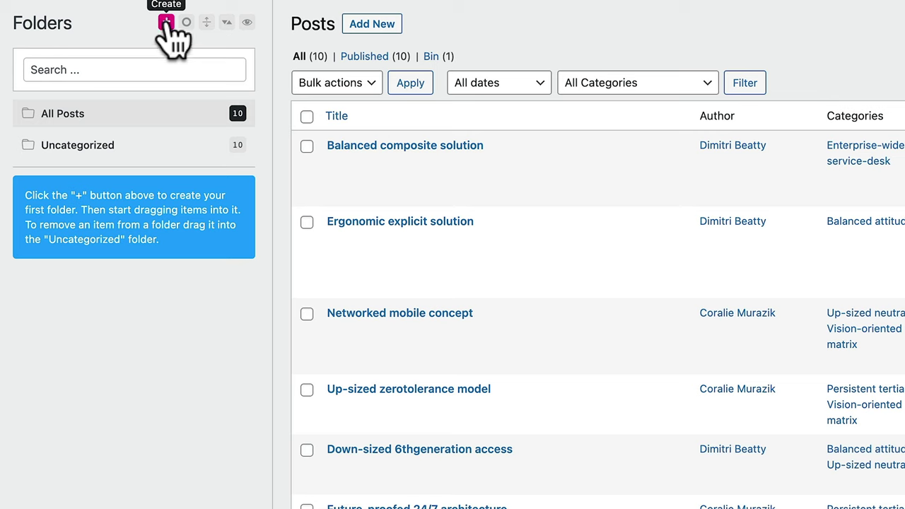
left_click(166, 24)
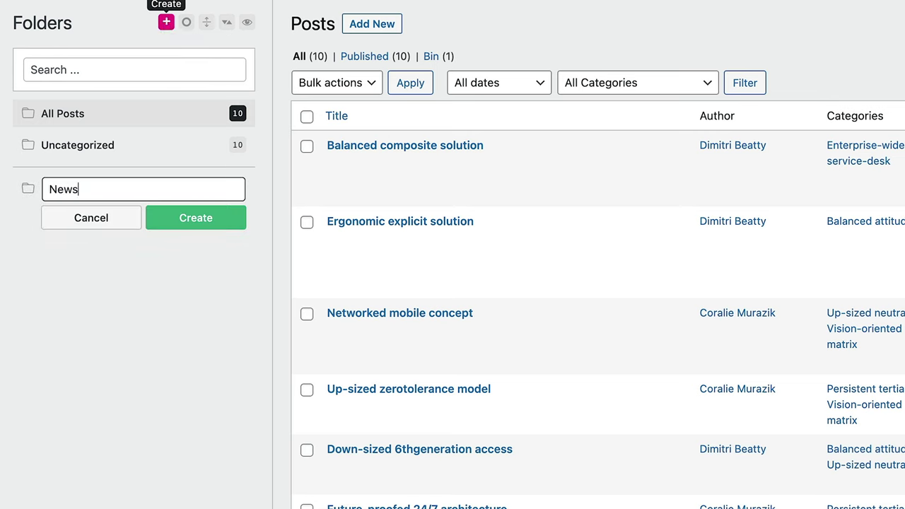
left_click(202, 216)
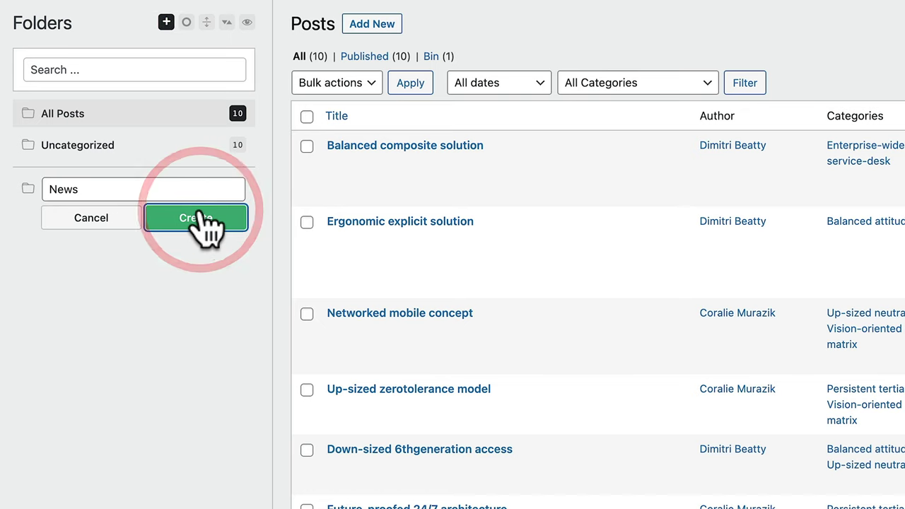
left_click(167, 26)
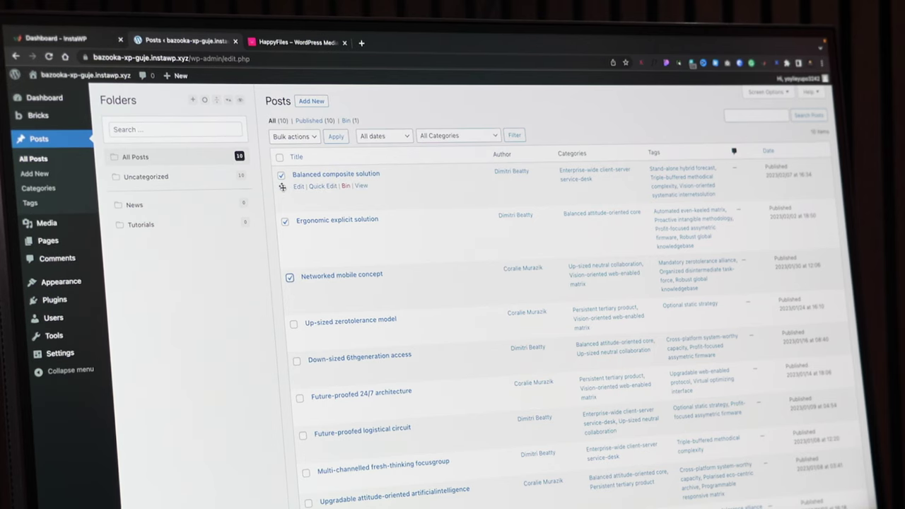
Drag the three newest checked posts onto News, then select the other seven and drag them onto Tutorials.
left_click_drag(282, 187, 180, 209)
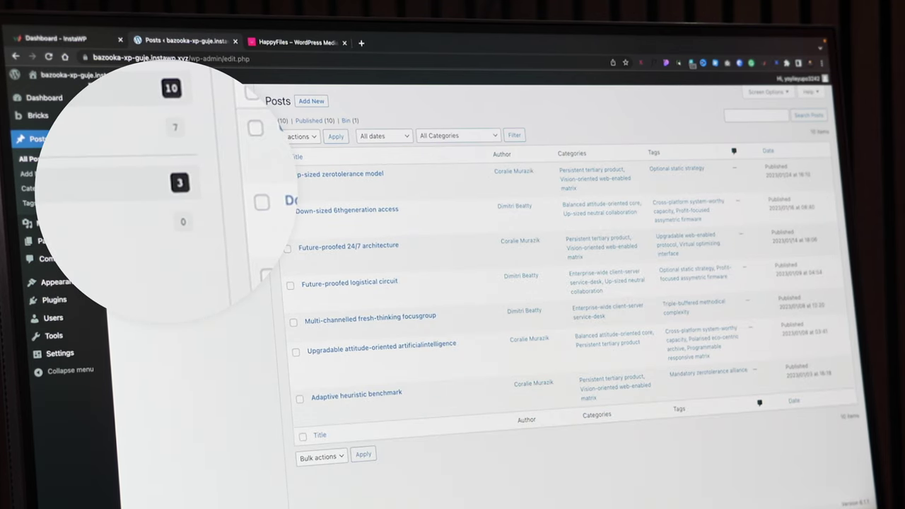
left_click(280, 157)
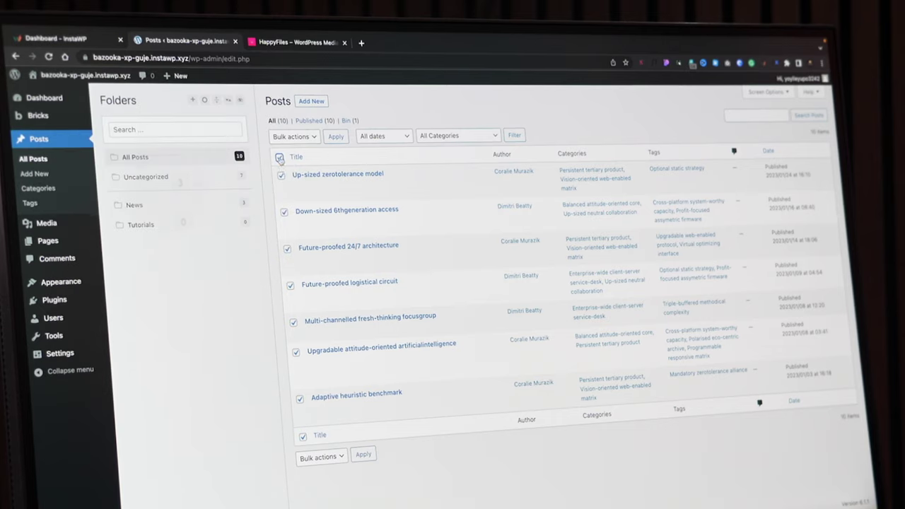
left_click_drag(281, 186, 189, 226)
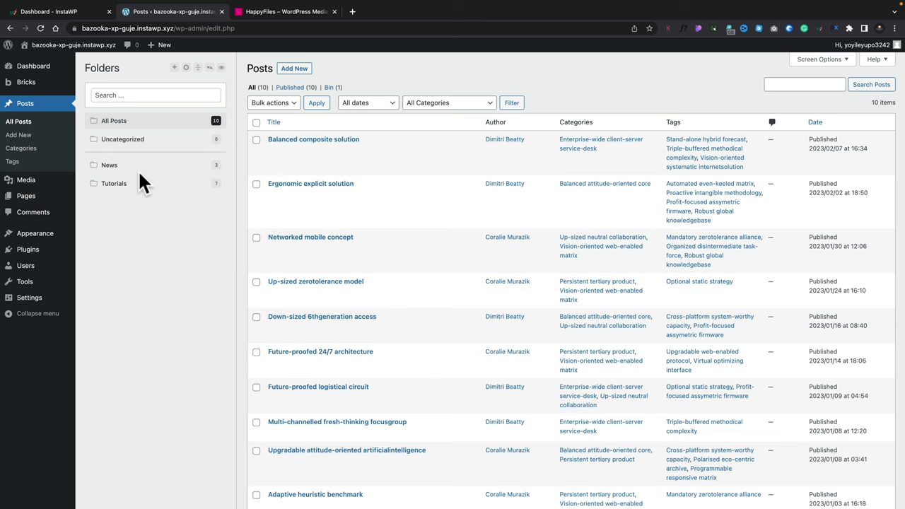
Filter the posts list to the News folder's three posts, then to the Tutorials folder's seven.
left_click(117, 172)
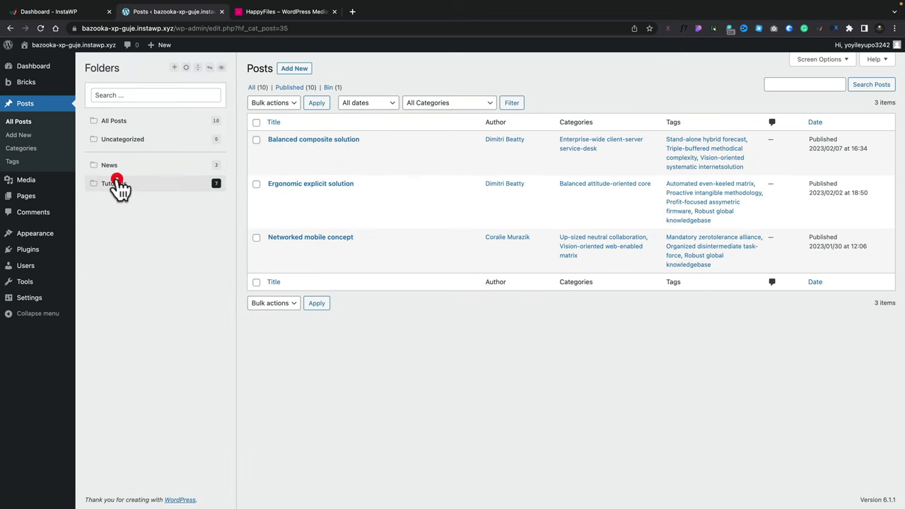
left_click(117, 184)
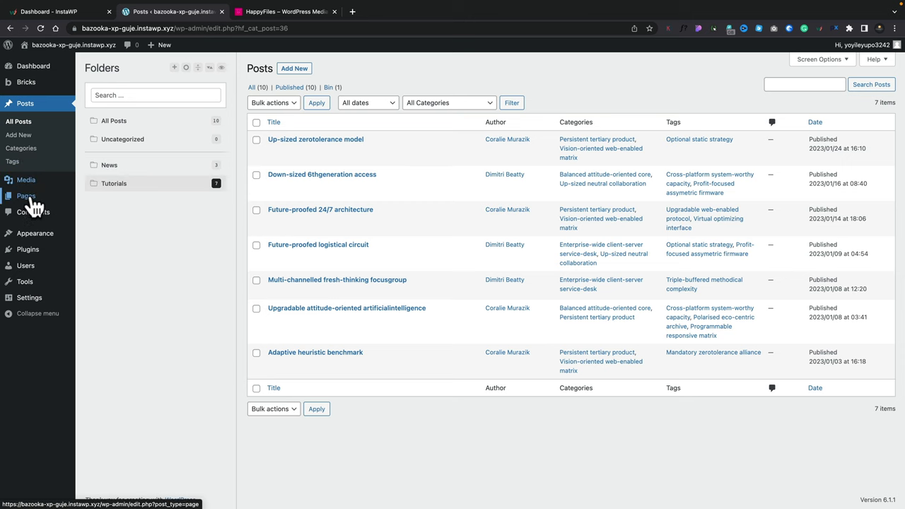
Create a new page, paste 'Happy Files Test' as its title, and open it in Bricks.
mouse_move(28, 196)
left_click(97, 211)
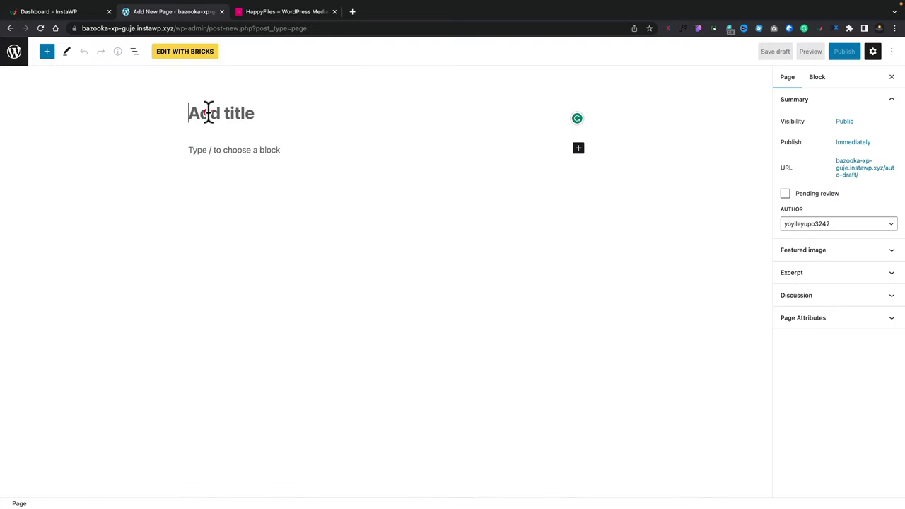
type("Happy Files Test")
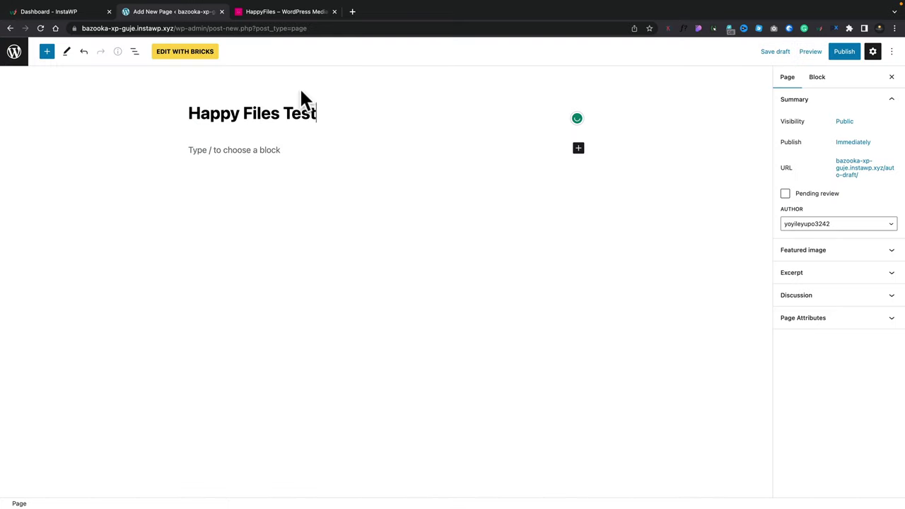
left_click(198, 57)
Add a Section with a Container and place a Posts element inside the Container.
left_click(37, 132)
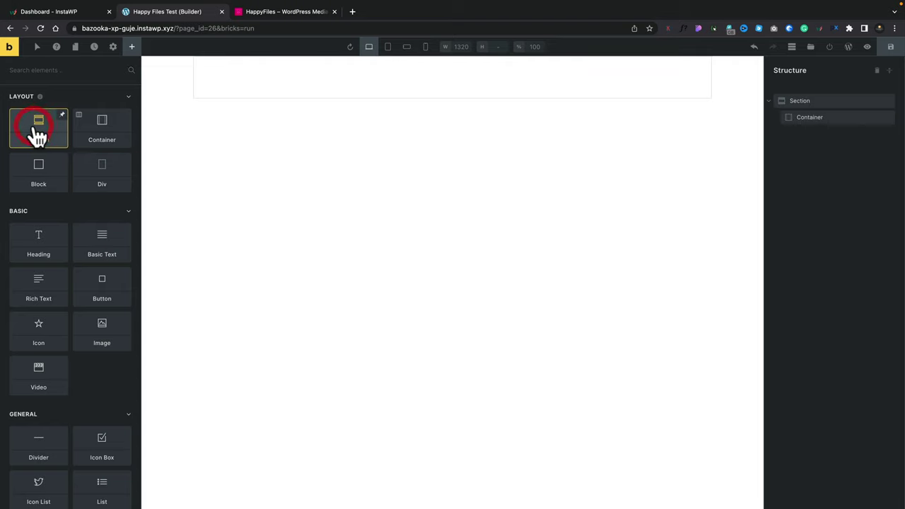
left_click(829, 115)
left_click(131, 47)
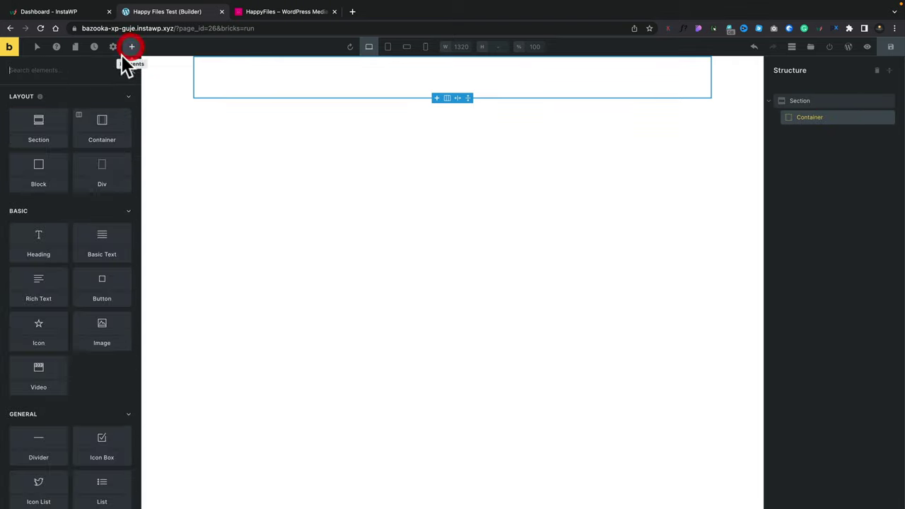
type("post")
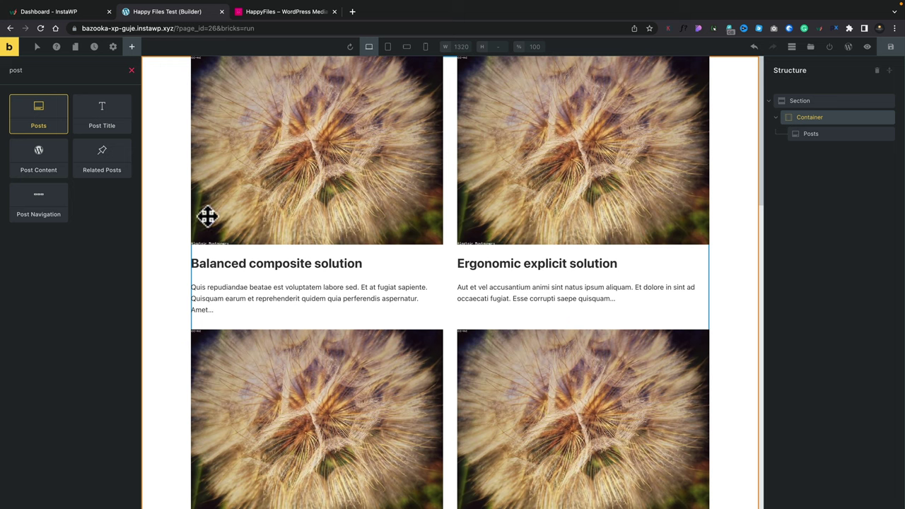
left_click(833, 137)
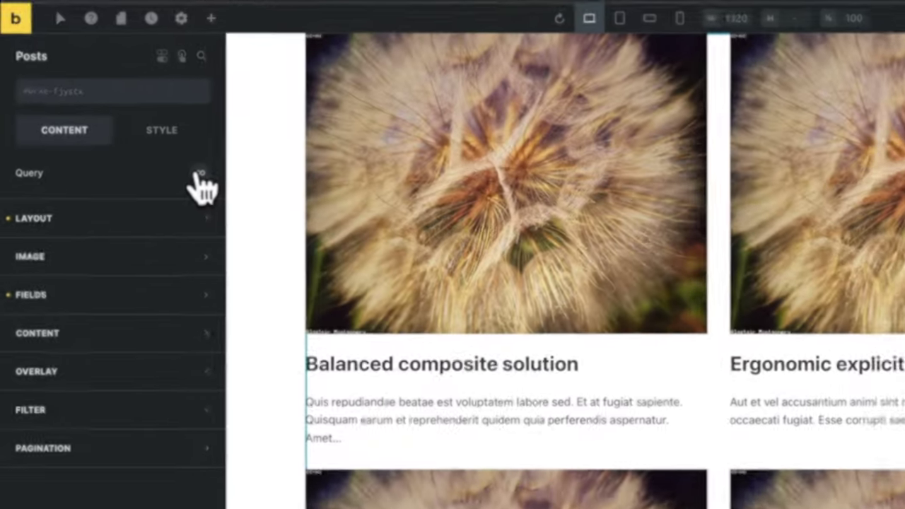
Set the Posts element's query post type to Posts.
left_click(124, 145)
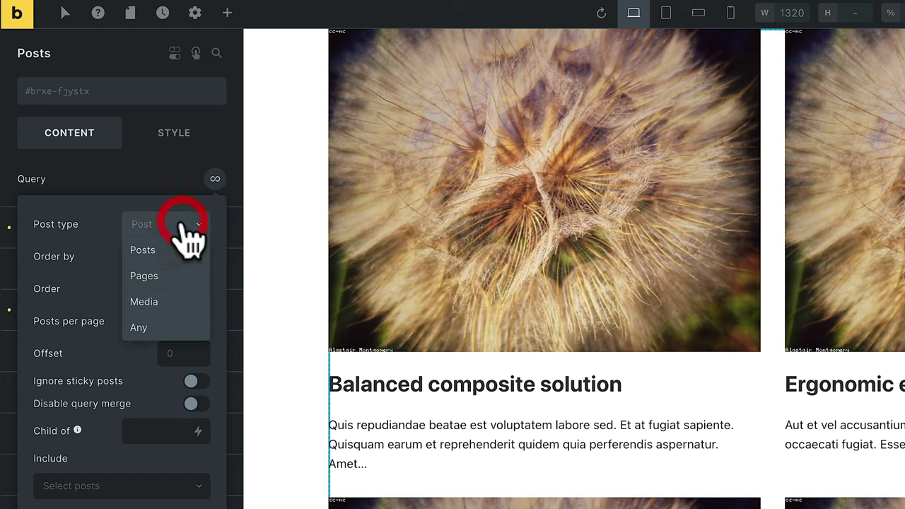
left_click(142, 249)
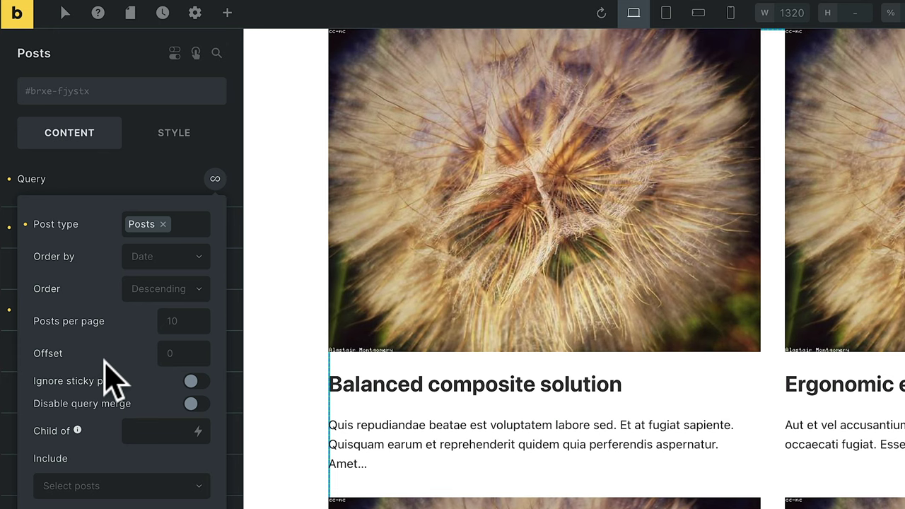
scroll(109, 382, "down", 3)
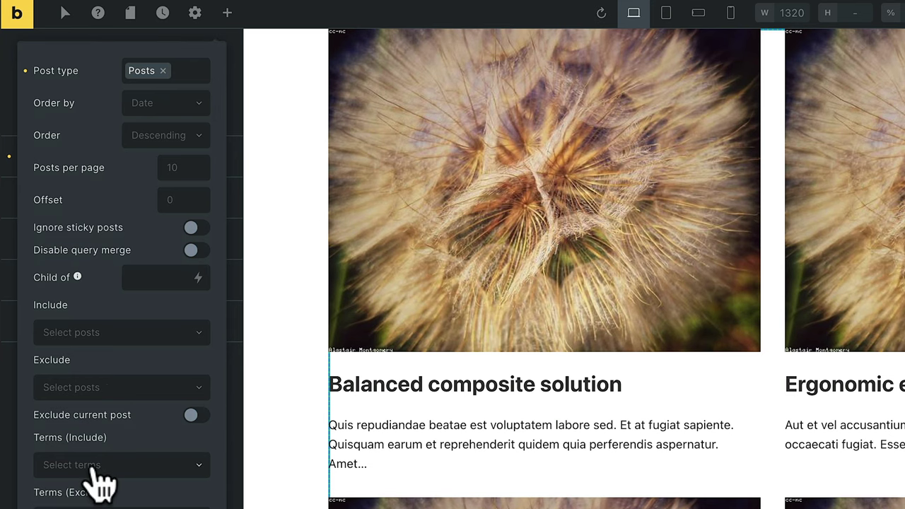
Filter the Posts query by the News (Folder) term to preview it, then remove that term.
scroll(91, 472, "down", 3)
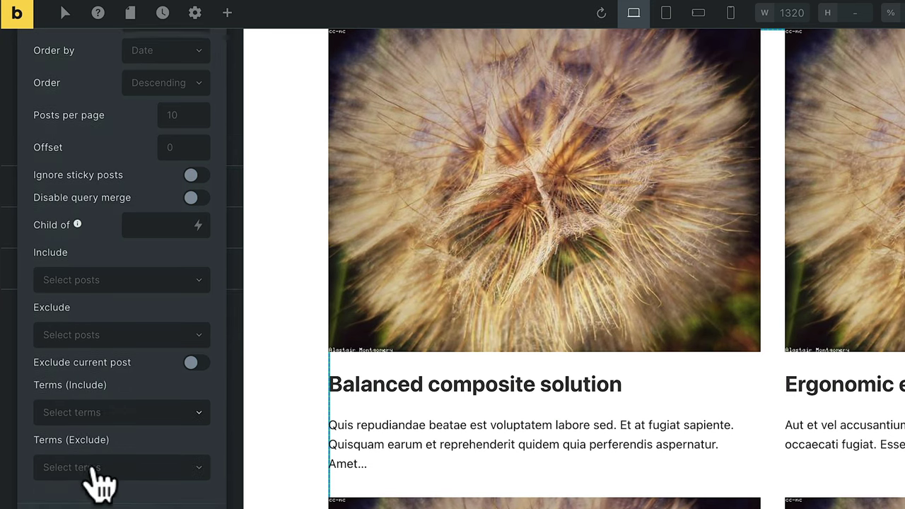
left_click(90, 385)
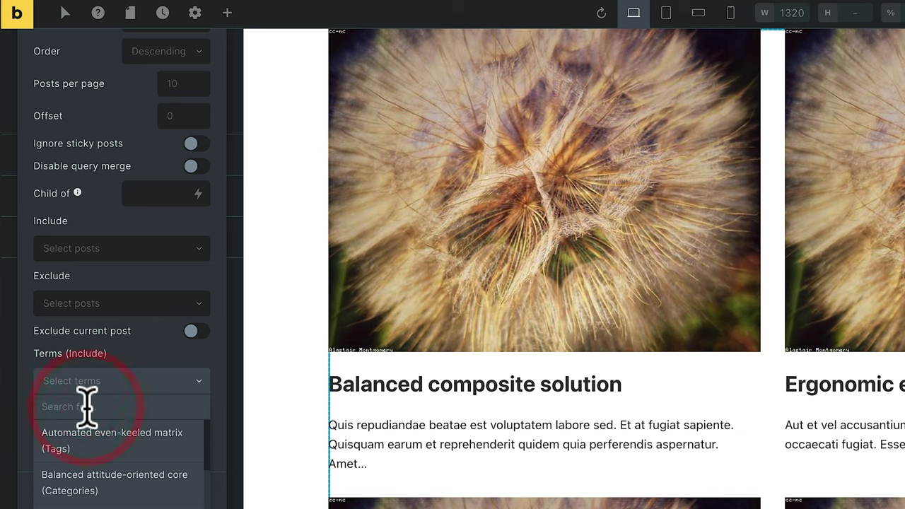
type("fol")
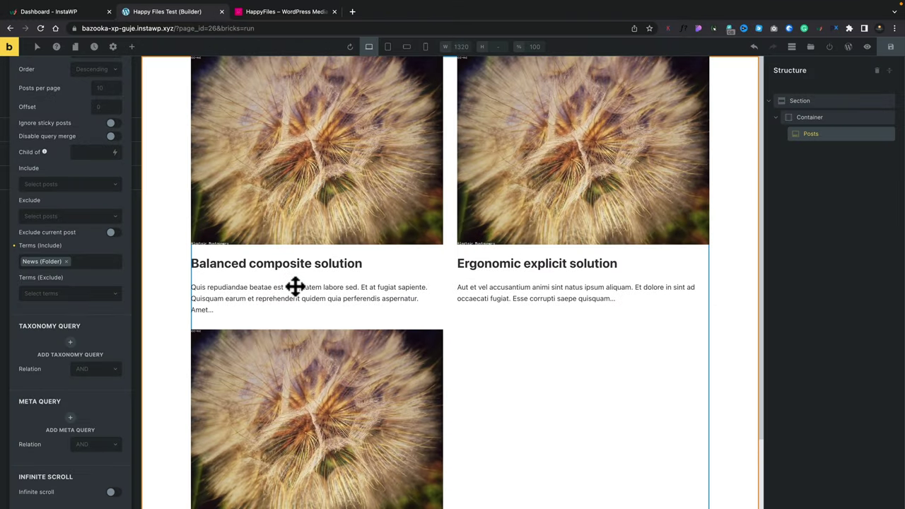
left_click(59, 263)
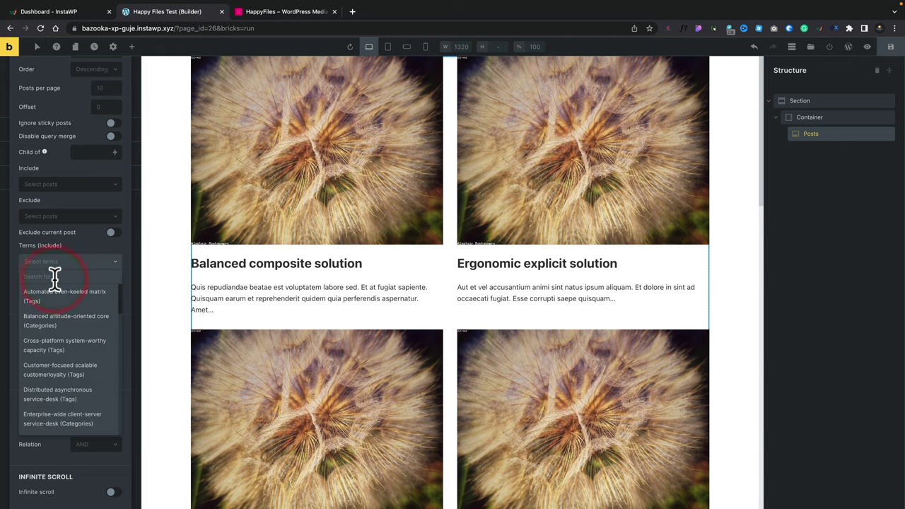
Include the Tutorials (Folder) term in the Posts query and check the resulting grid.
type("folder")
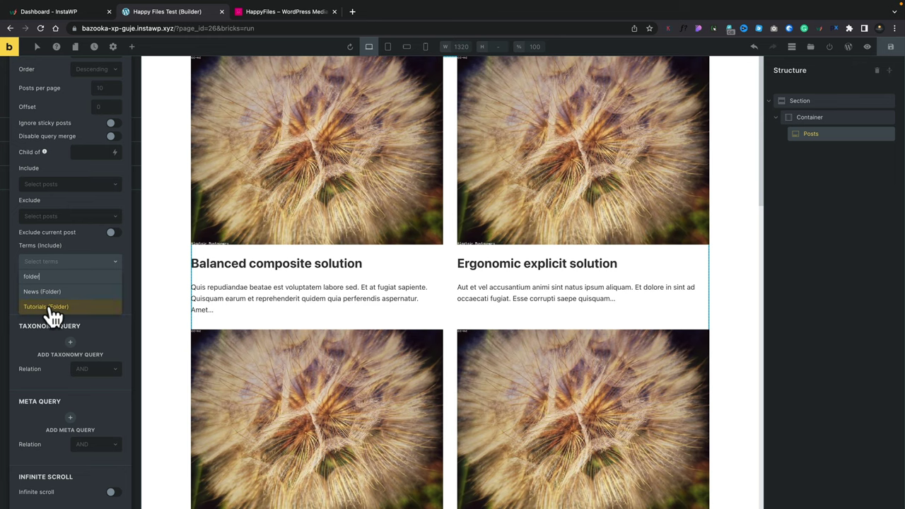
left_click(50, 306)
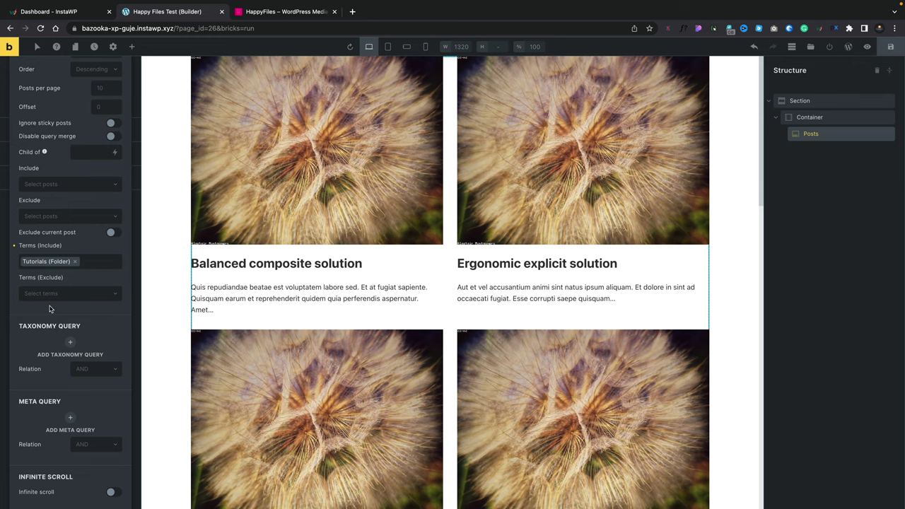
scroll(250, 326, "down", 3)
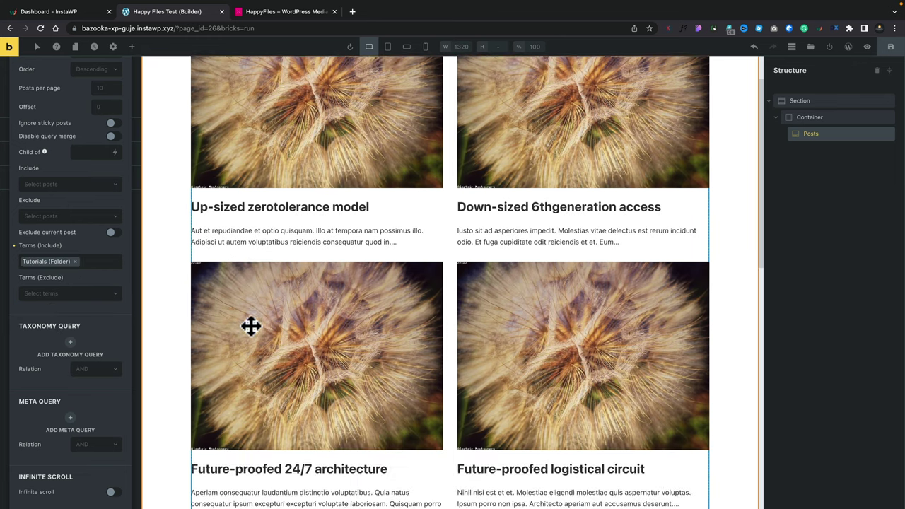
scroll(250, 326, "down", 4)
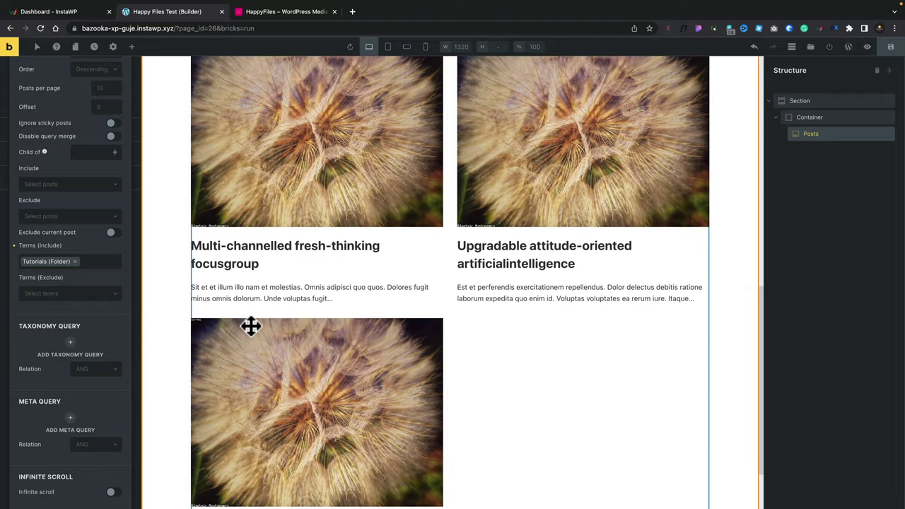
scroll(250, 325, "up", 3)
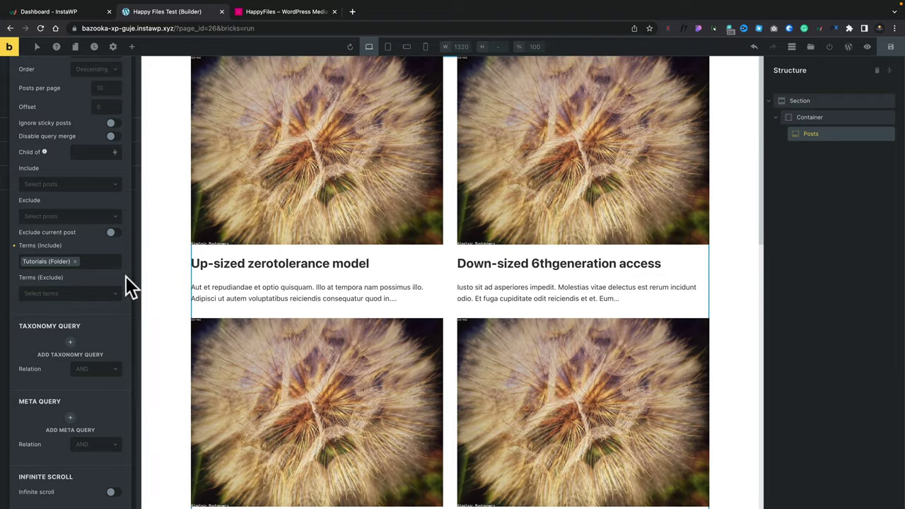
Try adding News (Folder) to the included terms, then preview the page without builder panels.
left_click(98, 273)
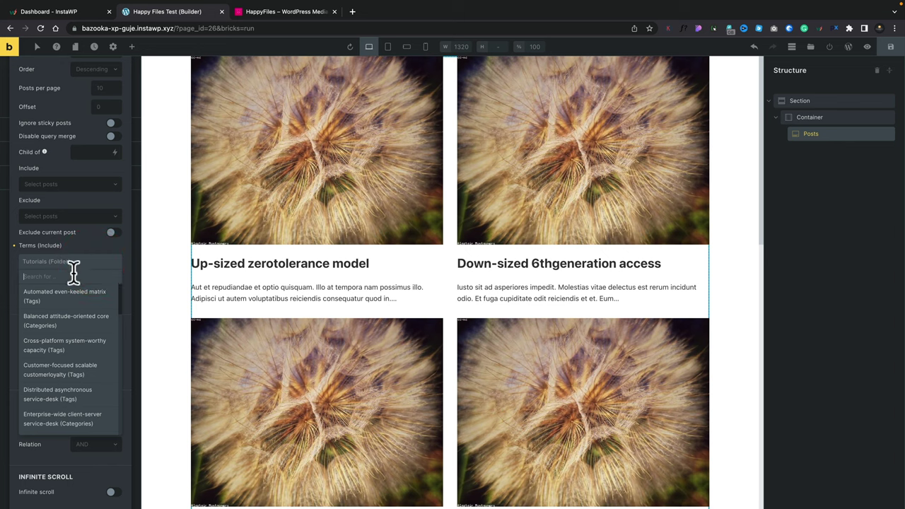
type("folder")
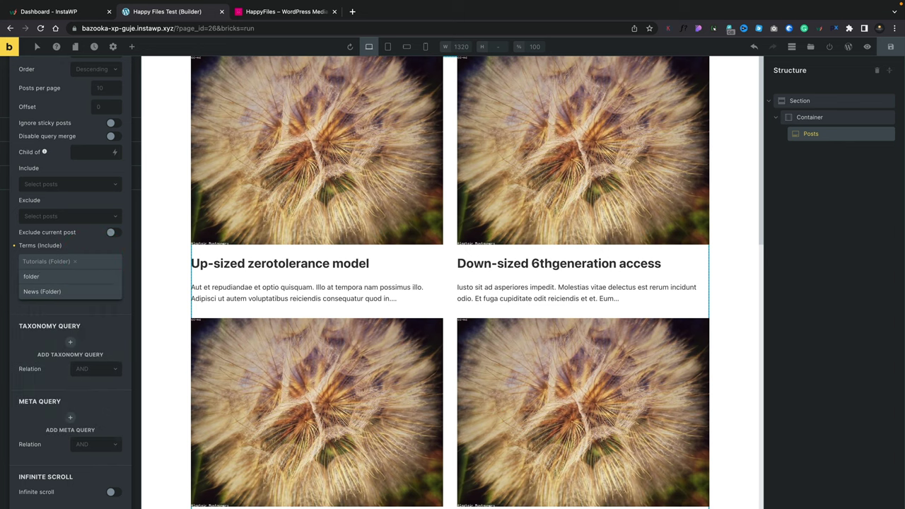
left_click(53, 293)
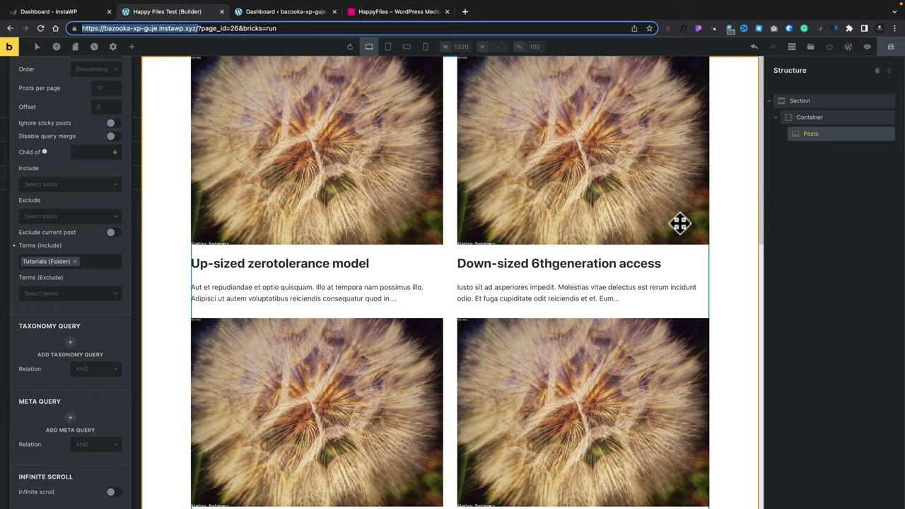
left_click(868, 47)
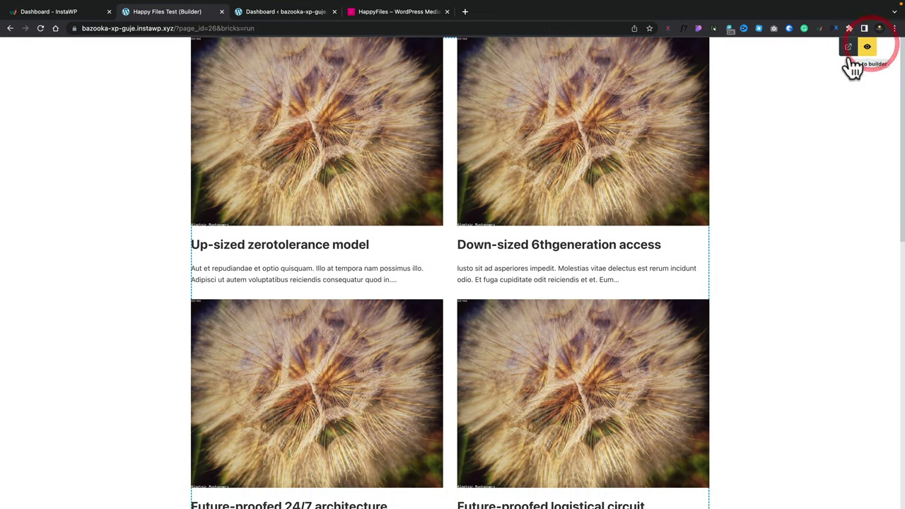
Scroll through the previewed Tutorials post grid, then switch to the Dashboard browser tab.
scroll(619, 216, "down", 10)
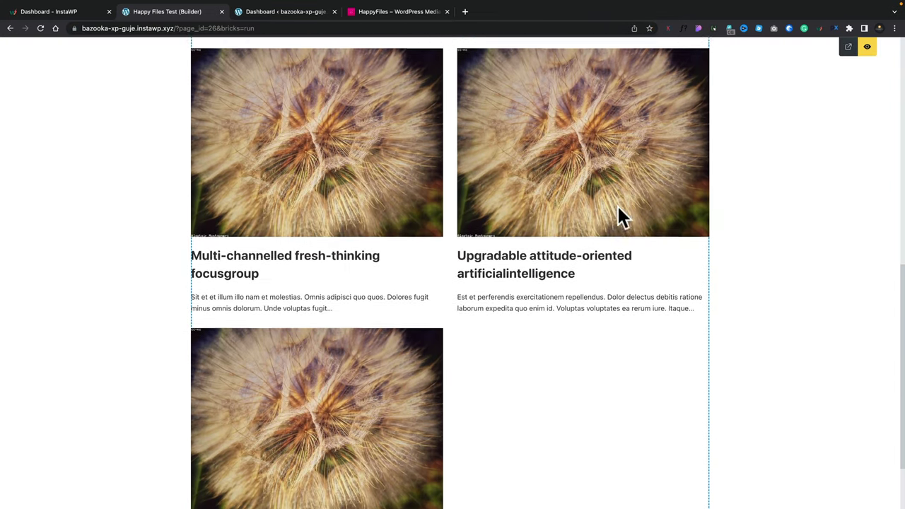
scroll(618, 217, "down", 3)
scroll(618, 212, "up", 10)
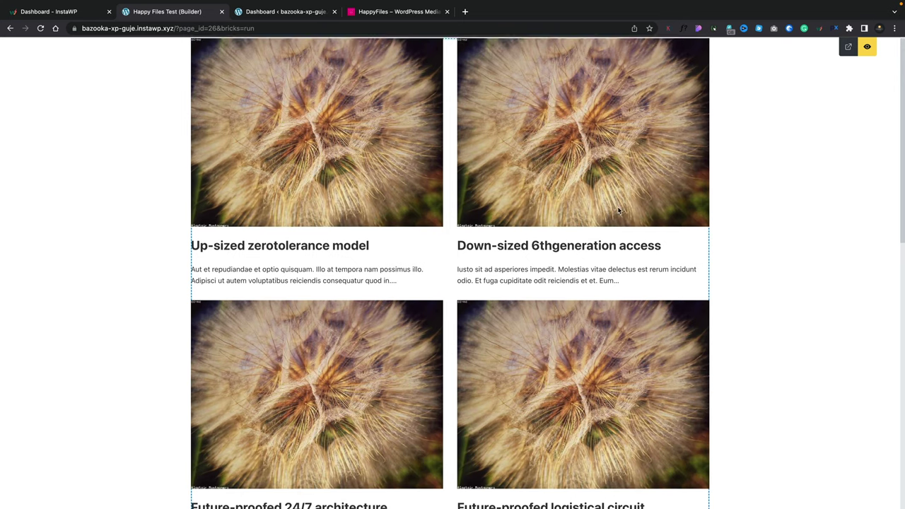
left_click(277, 12)
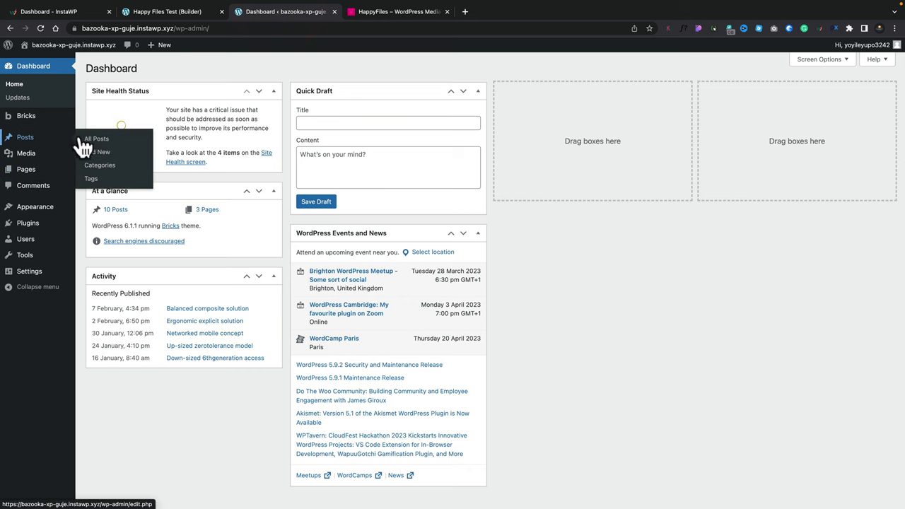
Filter All Posts to the News folder and drag 'Balanced composite solution' into Tutorials.
left_click(79, 138)
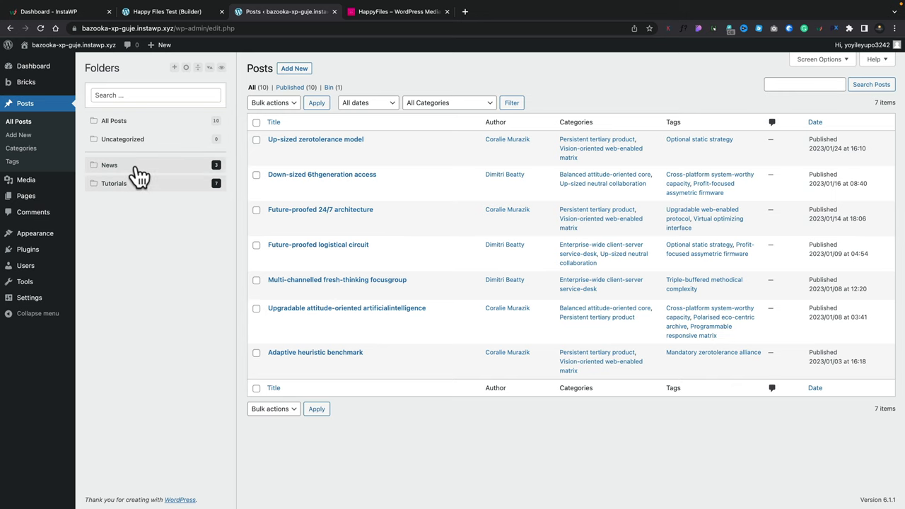
left_click(137, 167)
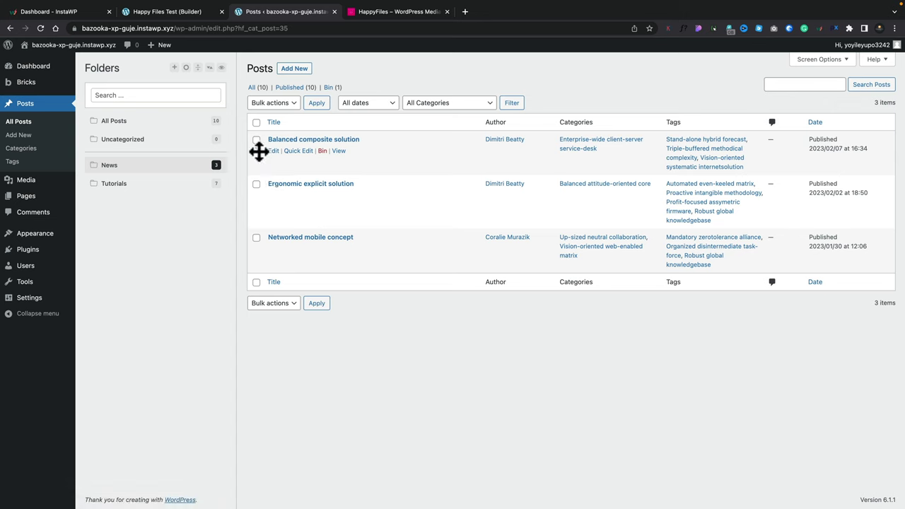
left_click_drag(258, 151, 158, 186)
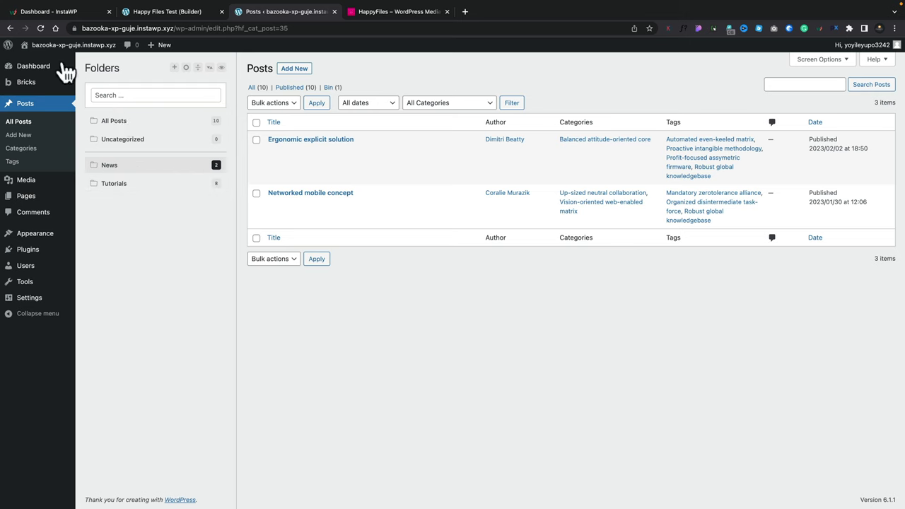
left_click(170, 14)
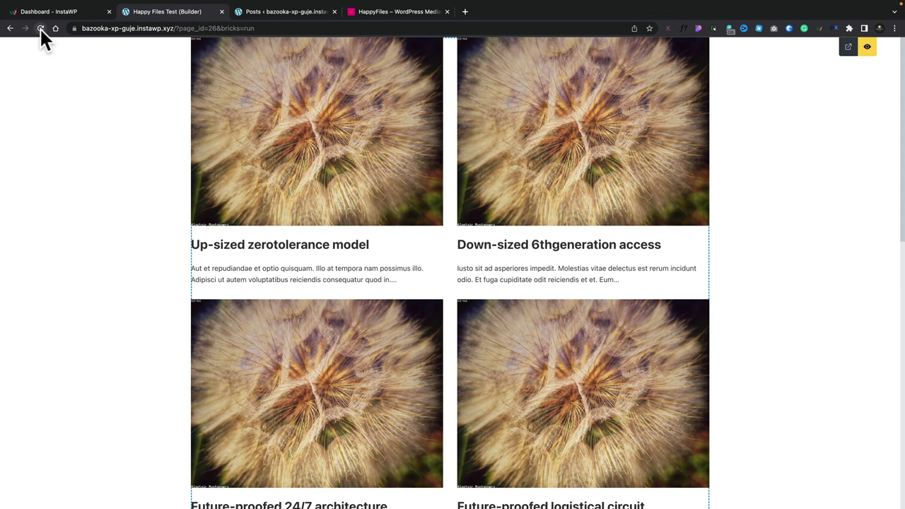
Reload the Bricks page in preview mode and confirm 'Balanced composite solution' heads the Tutorials grid.
left_click(867, 47)
left_click(891, 46)
key("super+shift+p")
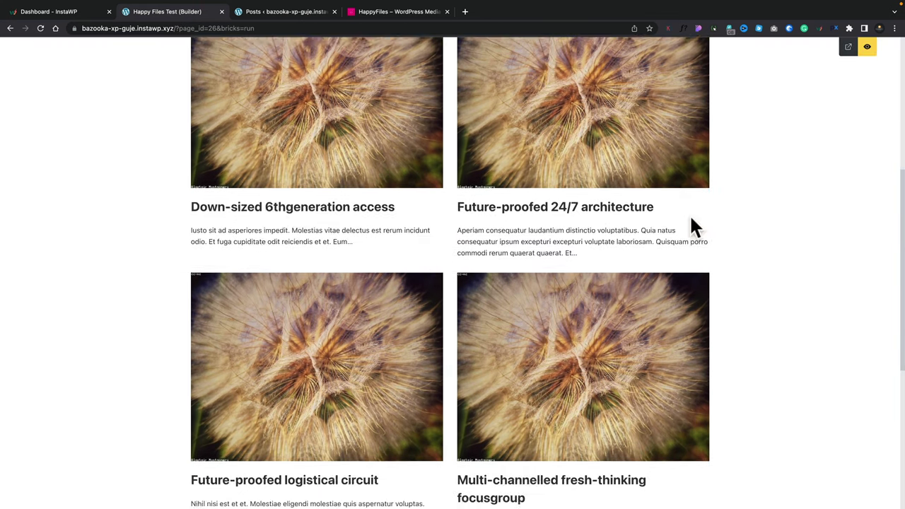
scroll(691, 226, "down", 5)
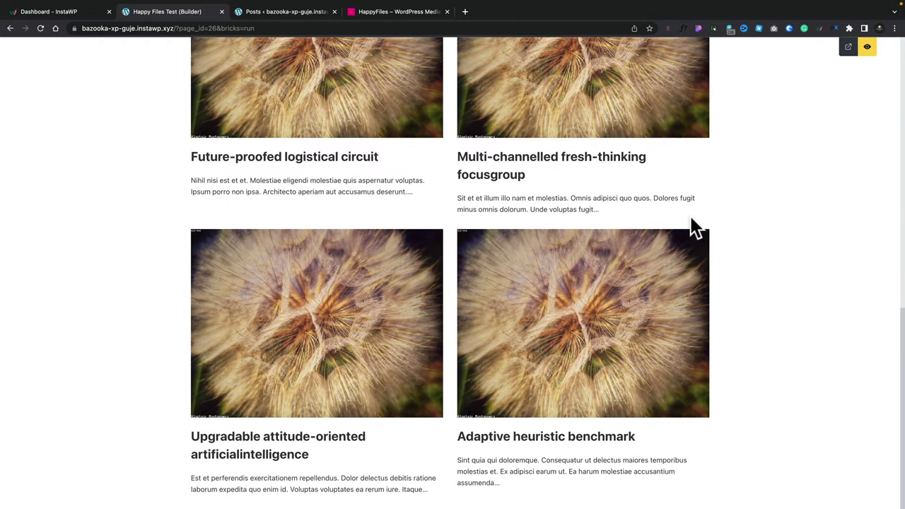
scroll(691, 219, "down", 10)
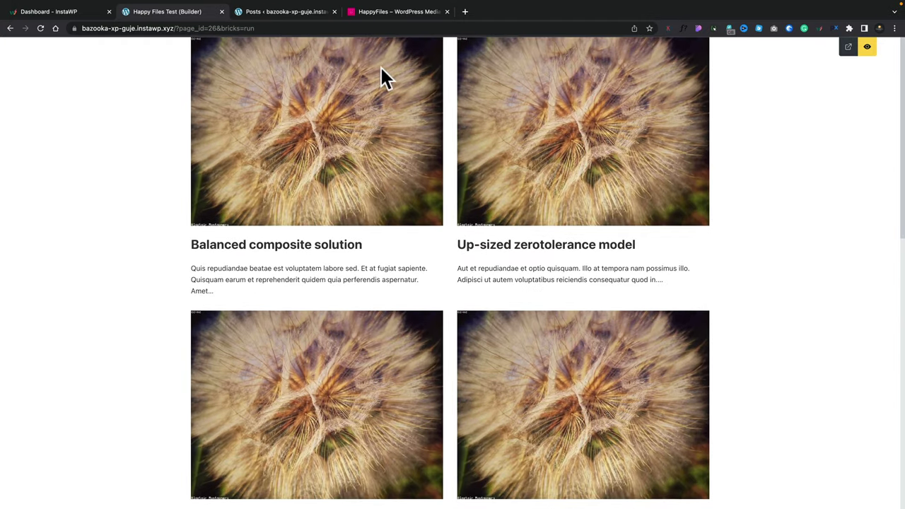
left_click(272, 11)
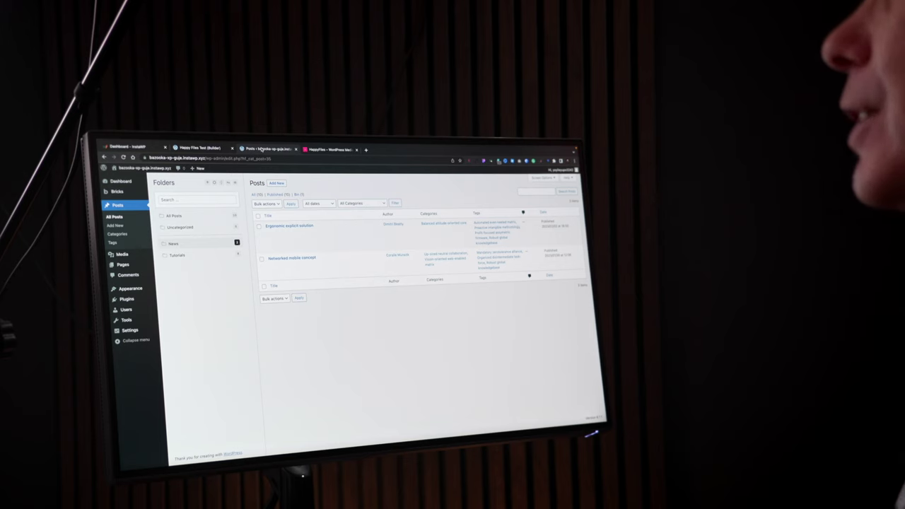